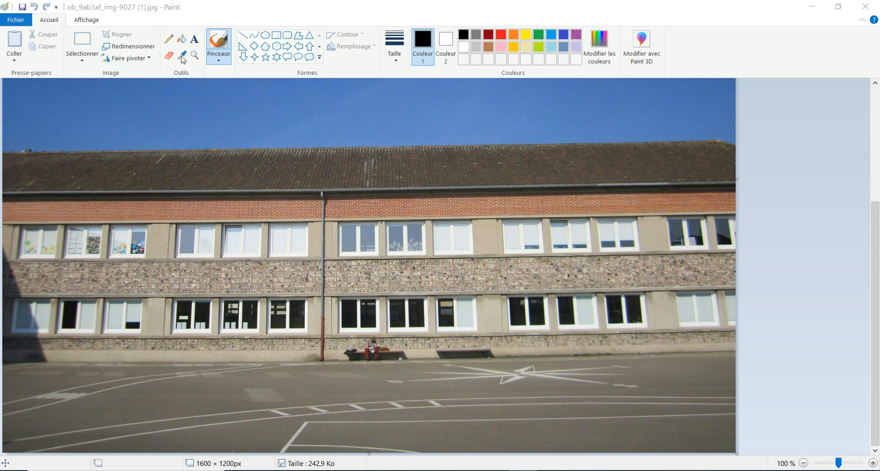
Paint a small green squiggle around the foot of the downpipe with the second calligraphy brush at the thinnest size
click(220, 62)
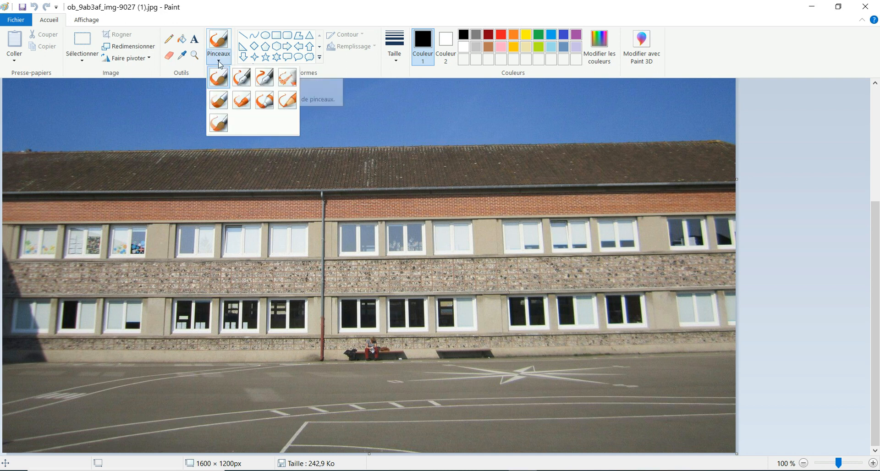
click(265, 79)
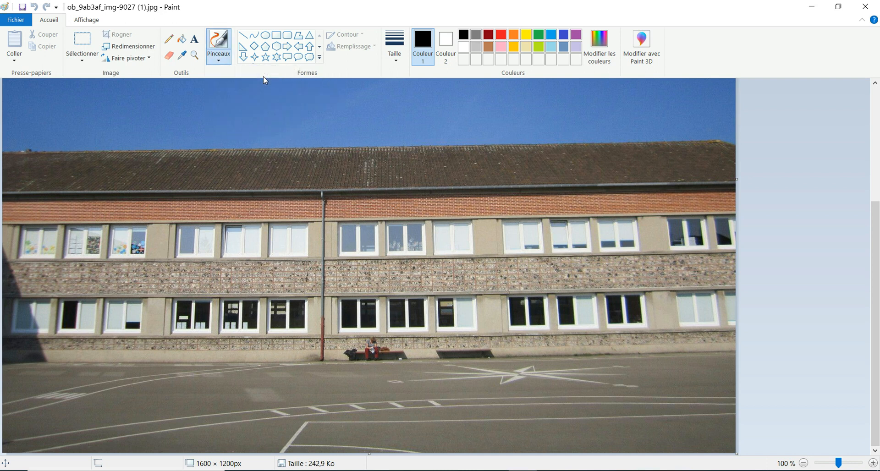
click(398, 63)
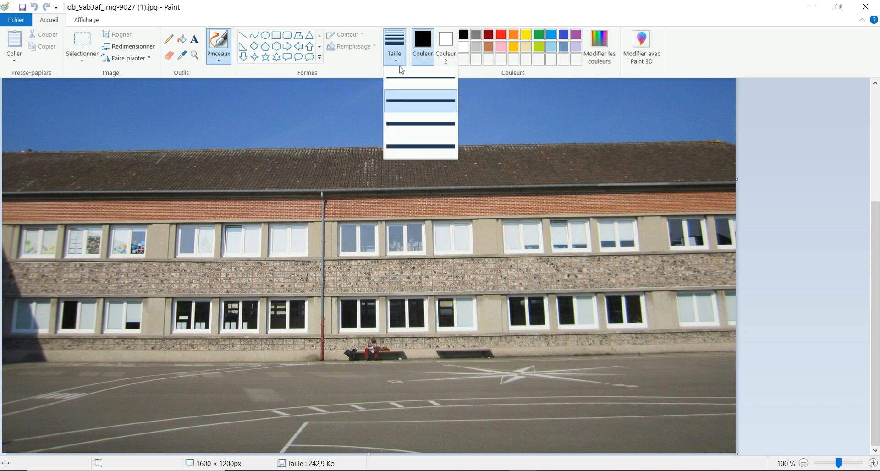
click(401, 82)
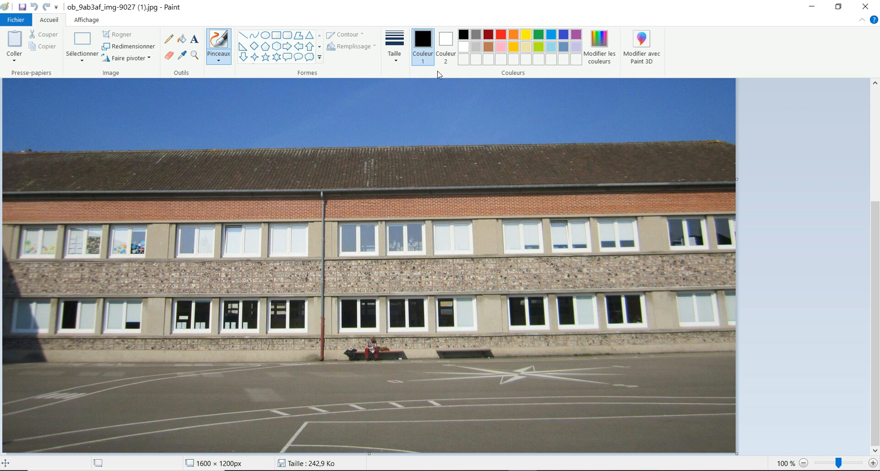
click(540, 36)
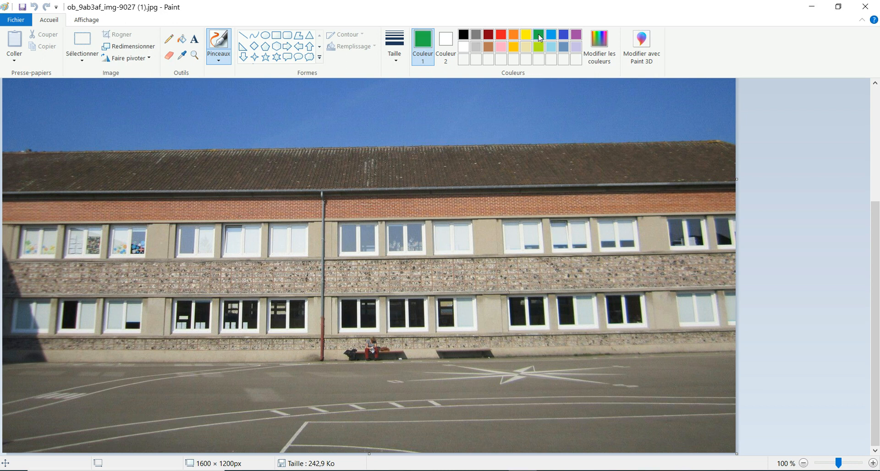
click(600, 45)
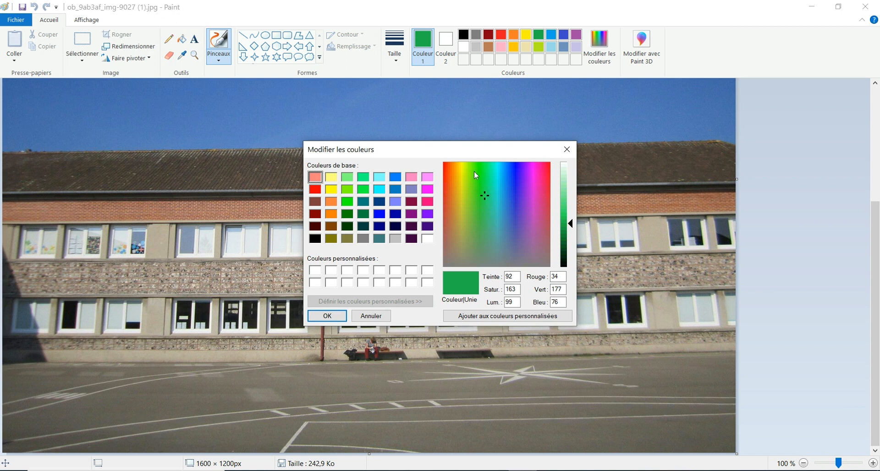
click(567, 149)
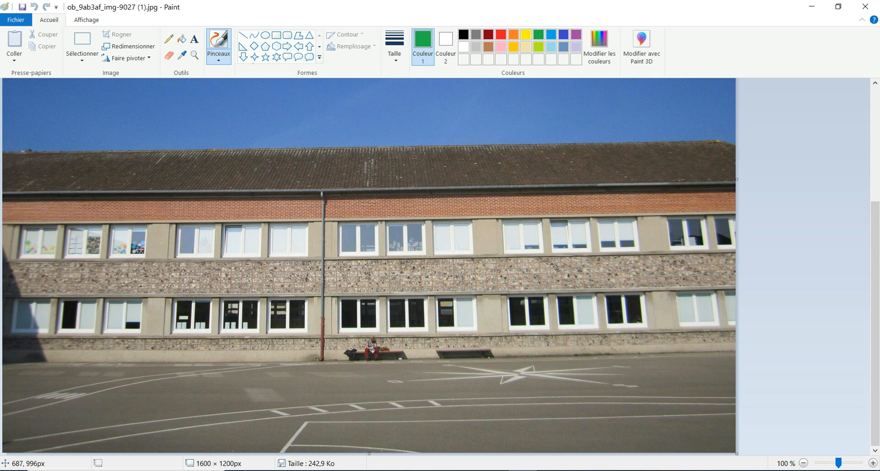
drag(317, 361, 324, 357)
Draw a short horizontal green test stroke on the roof tiles, and undo it
click(82, 23)
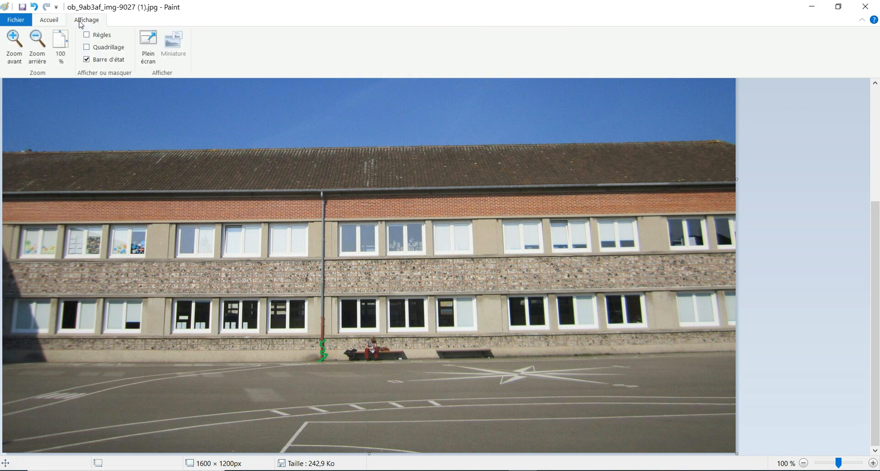
click(14, 41)
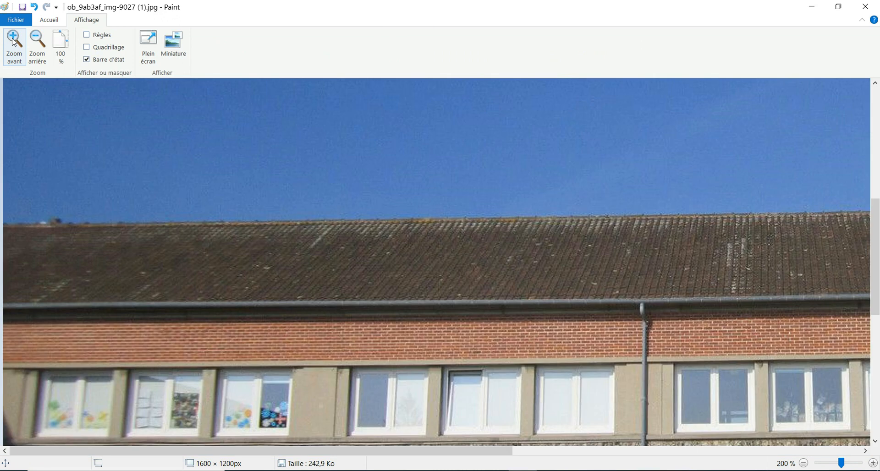
click(14, 41)
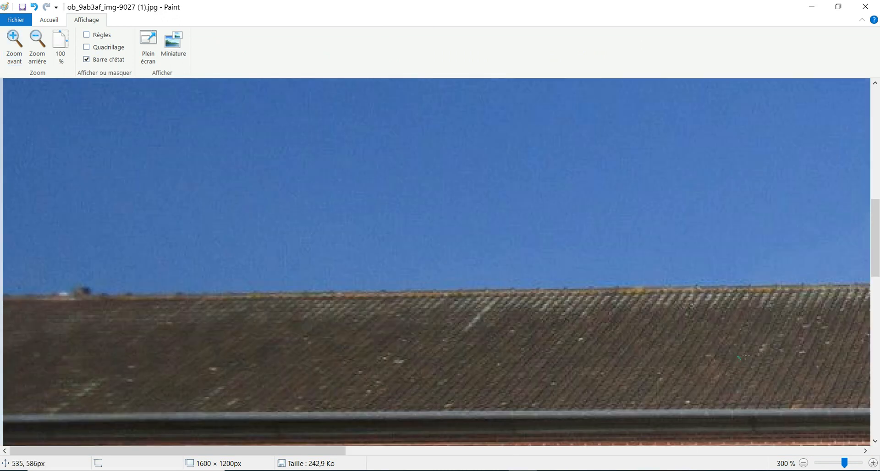
drag(747, 343, 675, 346)
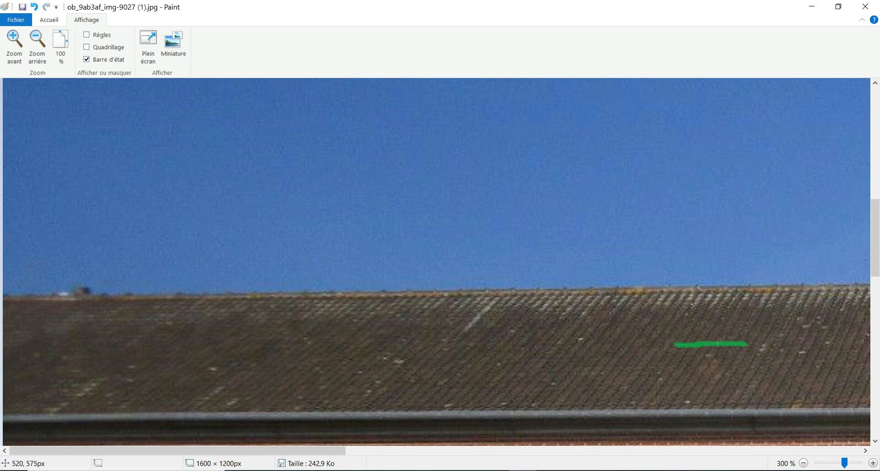
click(34, 8)
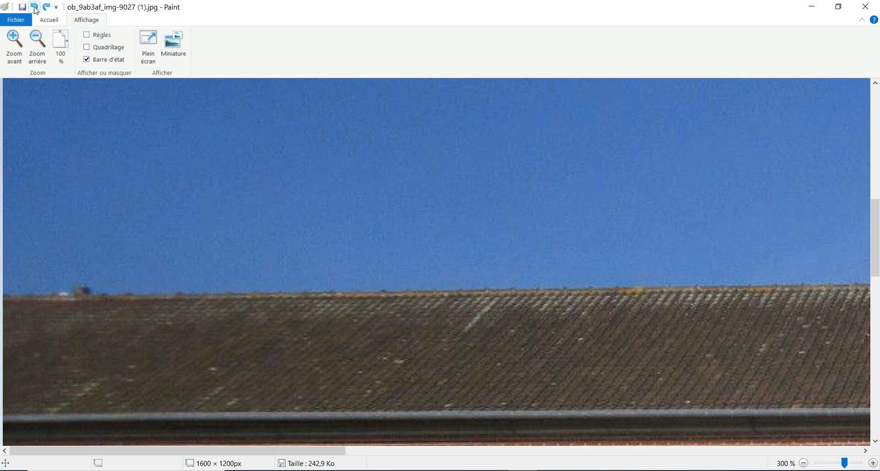
Extend the green looping vine up the downpipe from the existing squiggle to the upper part of the ground-floor windows
drag(874, 216, 873, 332)
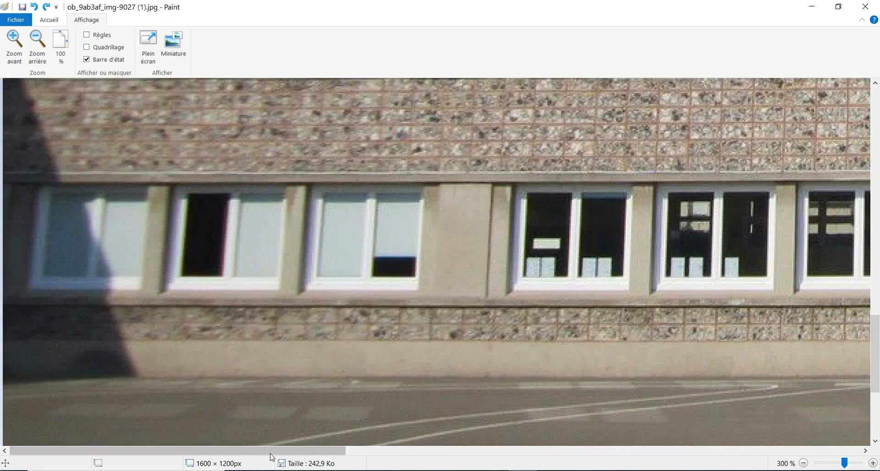
drag(271, 451, 480, 423)
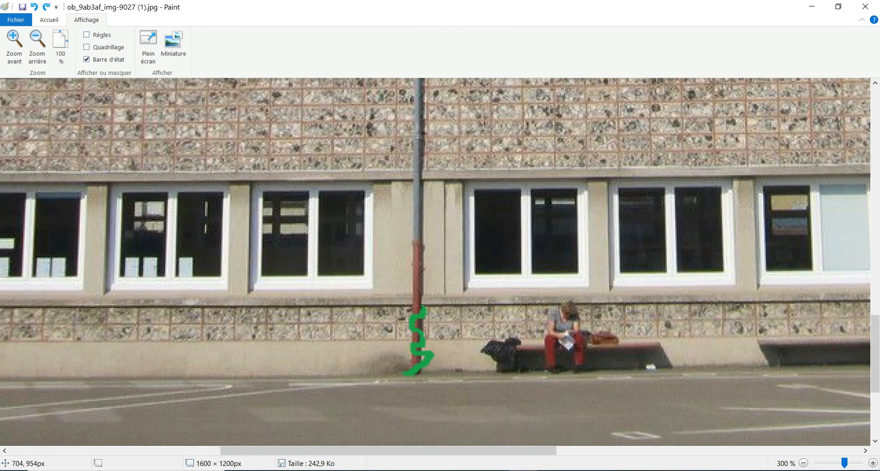
mouse_move(424, 308)
mouse_down()
mouse_move(402, 294)
mouse_move(424, 287)
mouse_move(425, 277)
mouse_move(405, 277)
mouse_move(420, 259)
mouse_move(410, 249)
mouse_move(427, 257)
mouse_move(427, 245)
mouse_move(407, 228)
mouse_move(414, 239)
mouse_move(427, 223)
mouse_move(411, 201)
mouse_up()
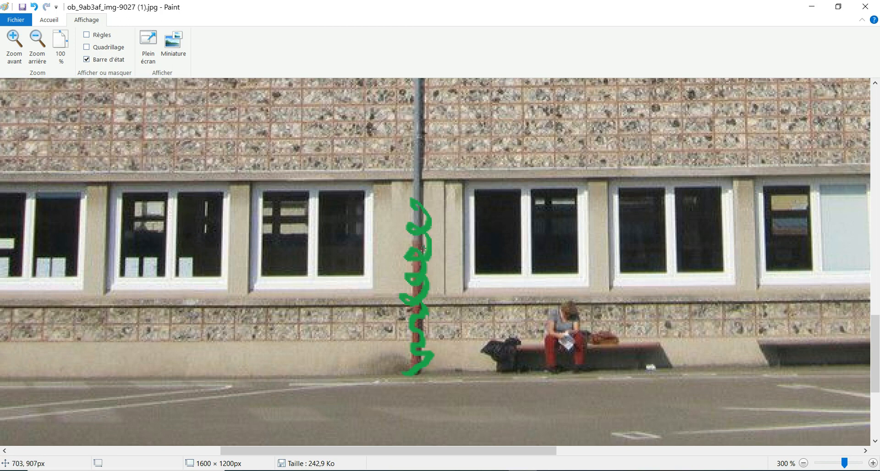
Add ten red flower dots along the green vine on the downpipe with the Airbrush
click(49, 22)
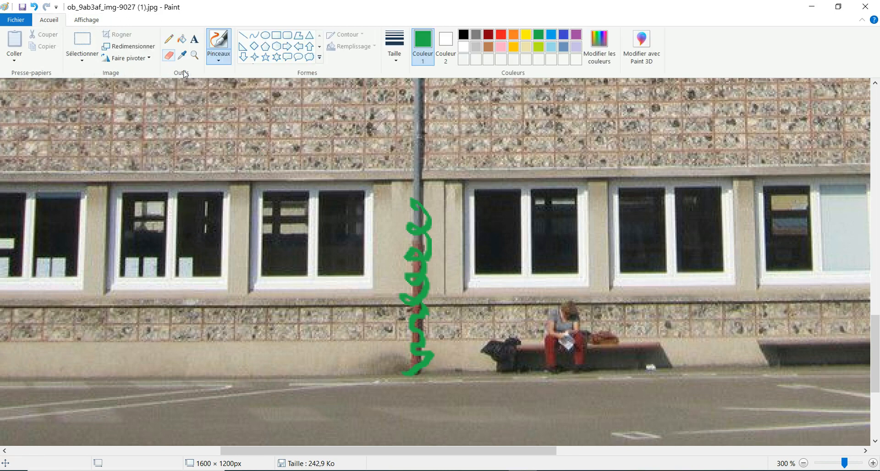
click(501, 36)
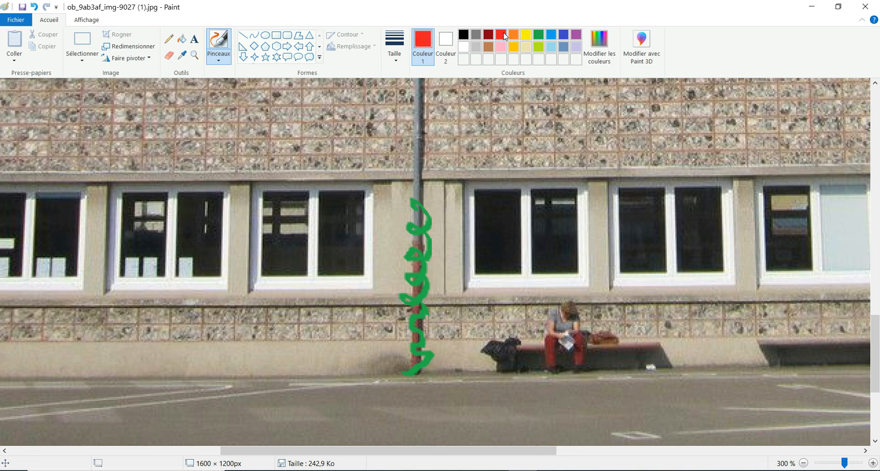
click(219, 60)
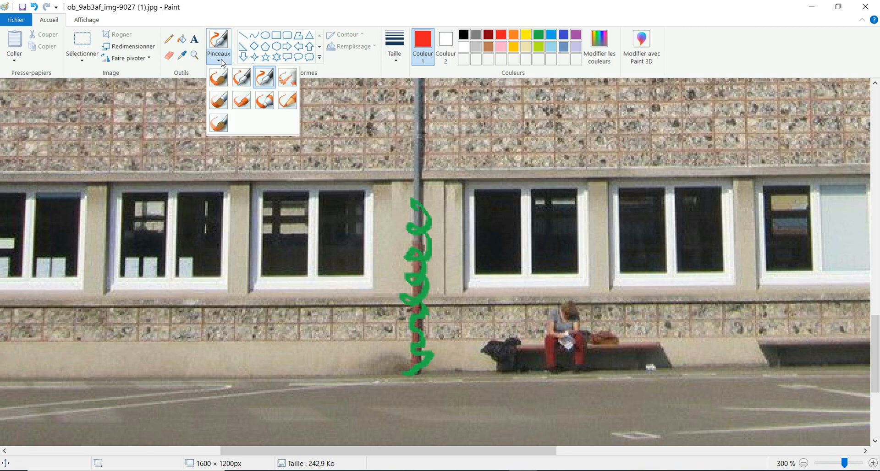
click(289, 79)
mouse_move(416, 351)
mouse_down()
mouse_move(411, 319)
mouse_move(421, 304)
mouse_move(412, 255)
mouse_move(421, 214)
mouse_move(413, 204)
mouse_up()
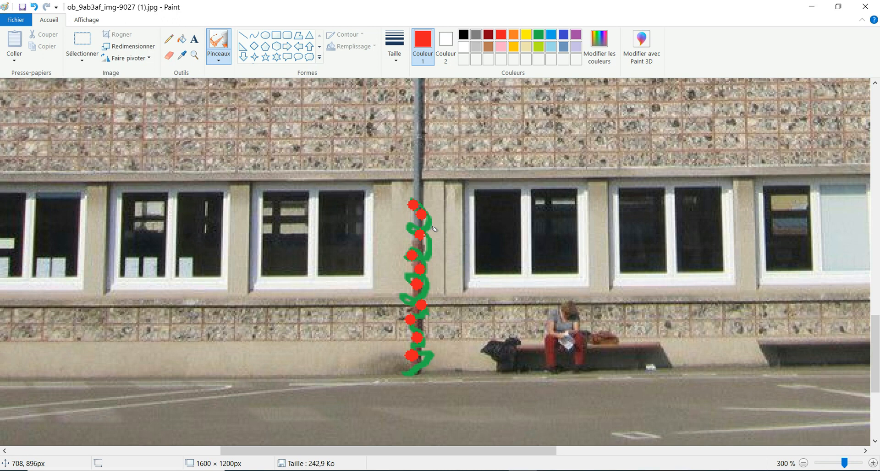
Undo all the red dots and green vine strokes on the downpipe
click(36, 8)
click(36, 8)
click(36, 8)
click(36, 8)
click(37, 8)
click(36, 8)
click(36, 8)
click(36, 8)
click(36, 8)
click(36, 8)
click(36, 9)
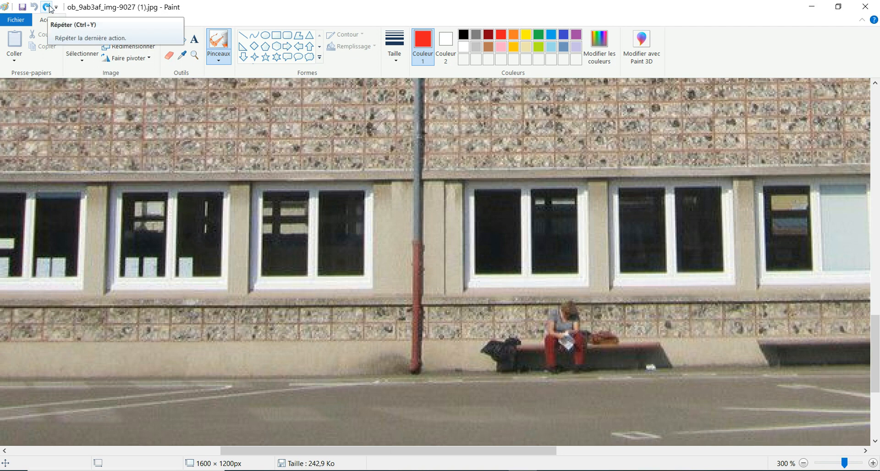
Redo the green vine and the red dots on the downpipe, except for the topmost dot
click(48, 7)
click(48, 8)
click(48, 8)
click(48, 8)
click(47, 8)
click(47, 8)
click(48, 8)
click(48, 7)
click(48, 8)
click(47, 8)
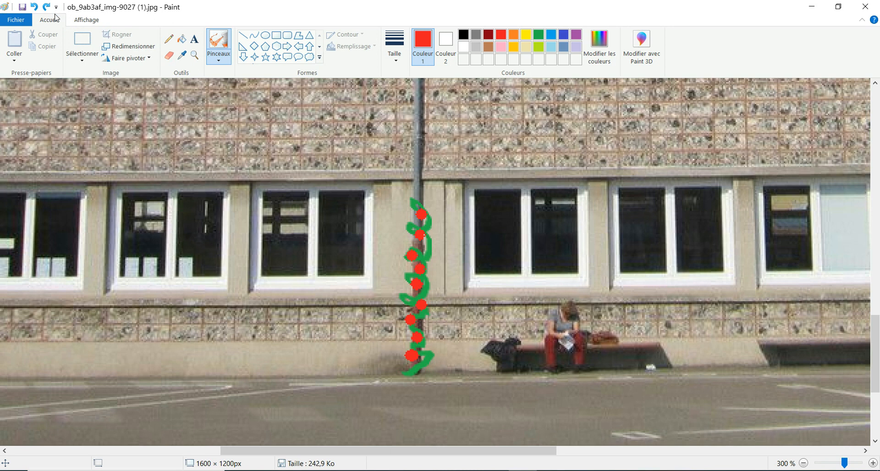
Save the picture on the desktop (Bureau) as a JPEG copy named "Projet végétalisation"
click(17, 20)
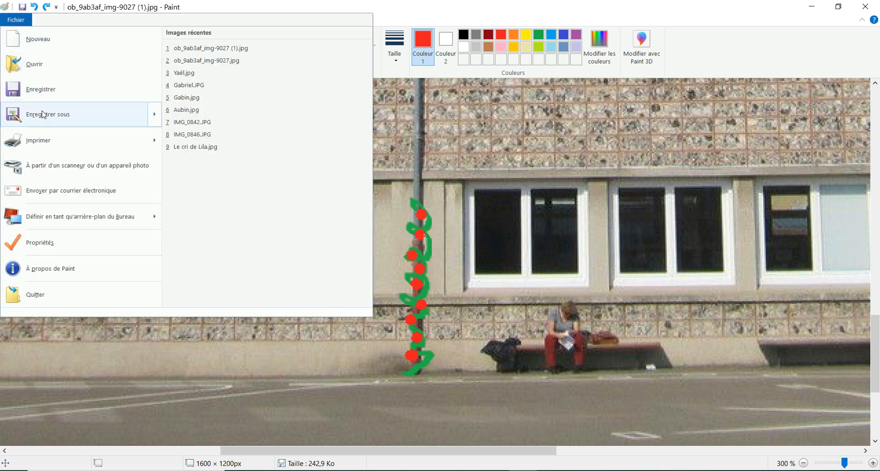
mouse_move(42, 118)
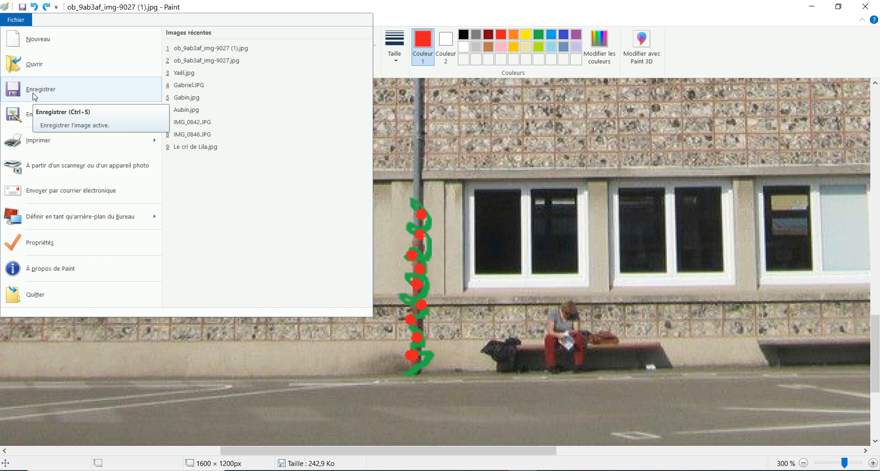
click(40, 116)
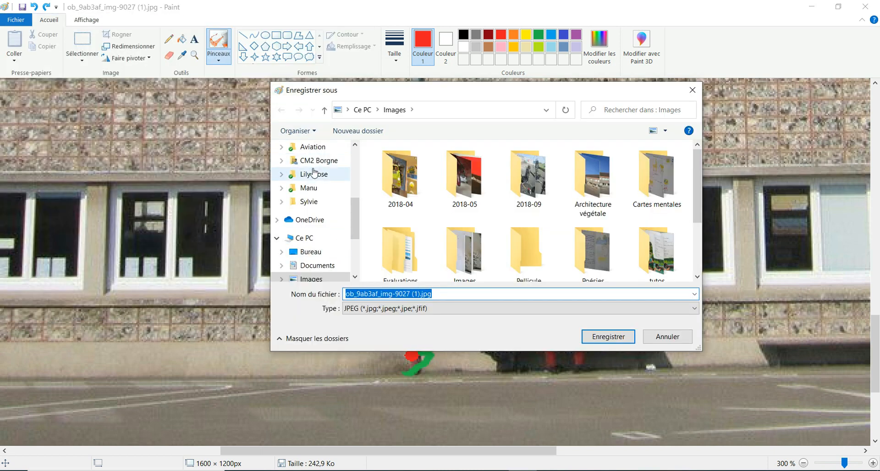
scroll(339, 166, up, 2)
scroll(346, 166, up, 2)
click(305, 174)
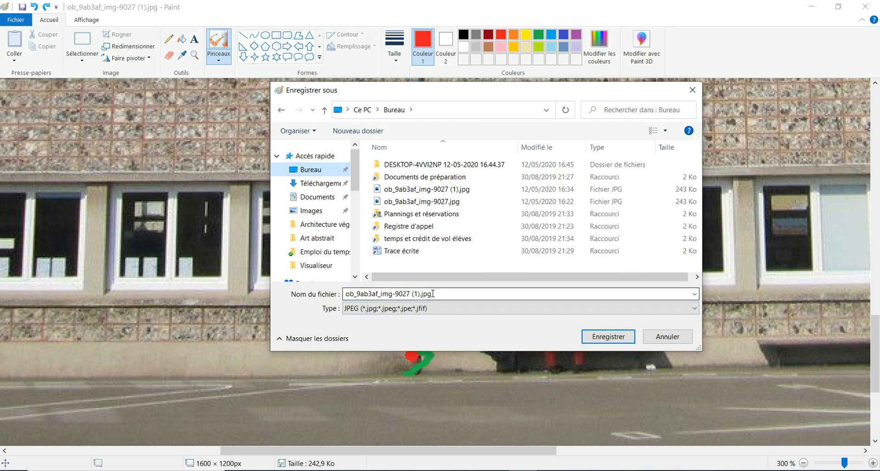
click(433, 294)
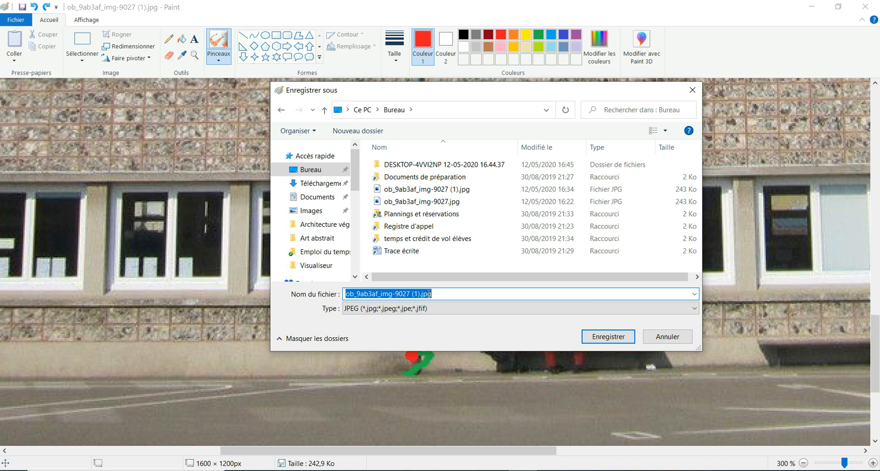
text(Projet)
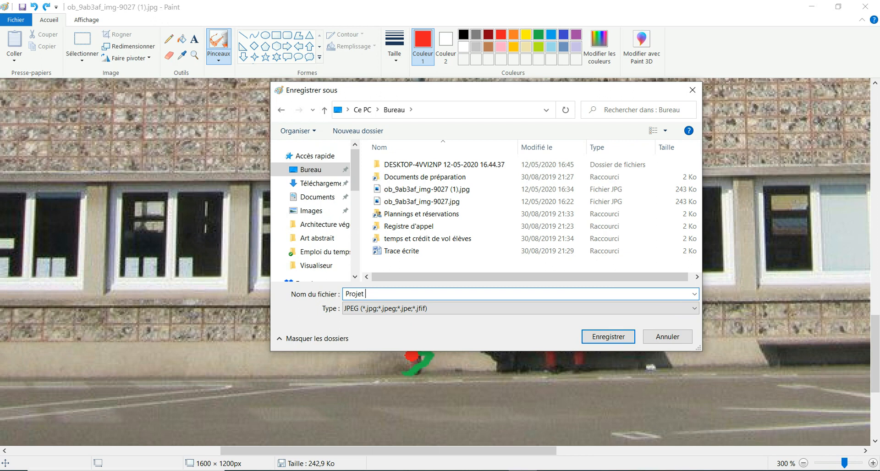
text( végétalisation)
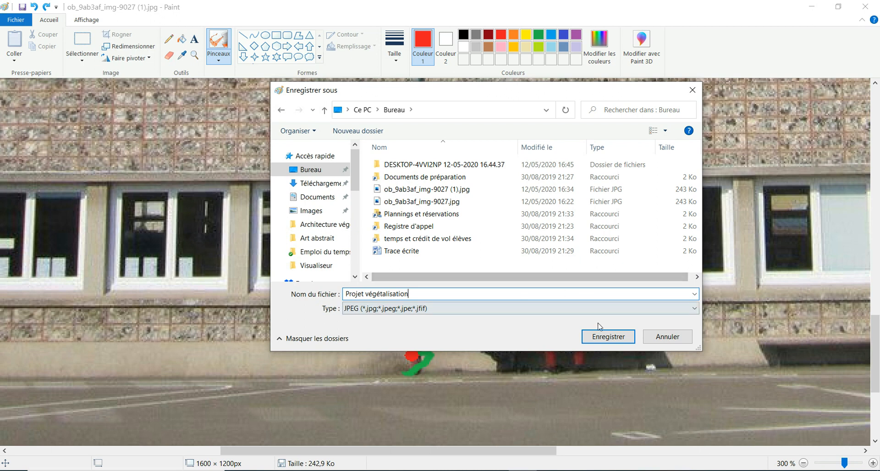
click(609, 336)
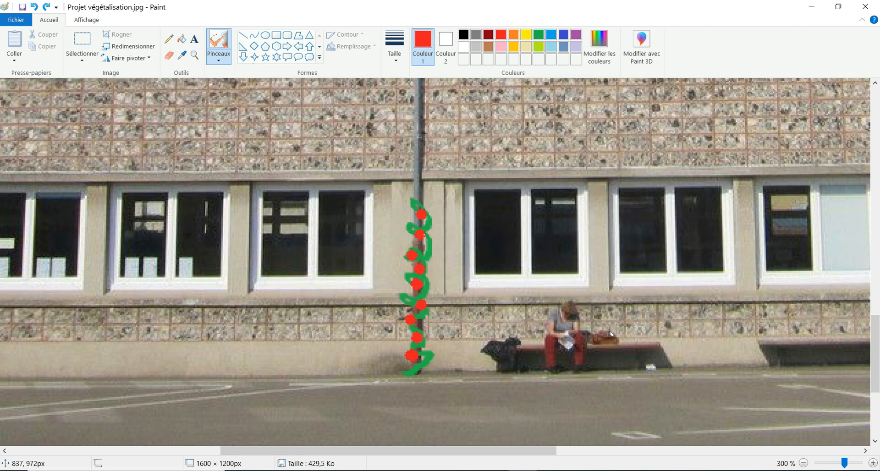
Show the desktop and move the Projet végétalisation.jpg file to the empty area diagonally below the ActivCast shortcut
click(816, 9)
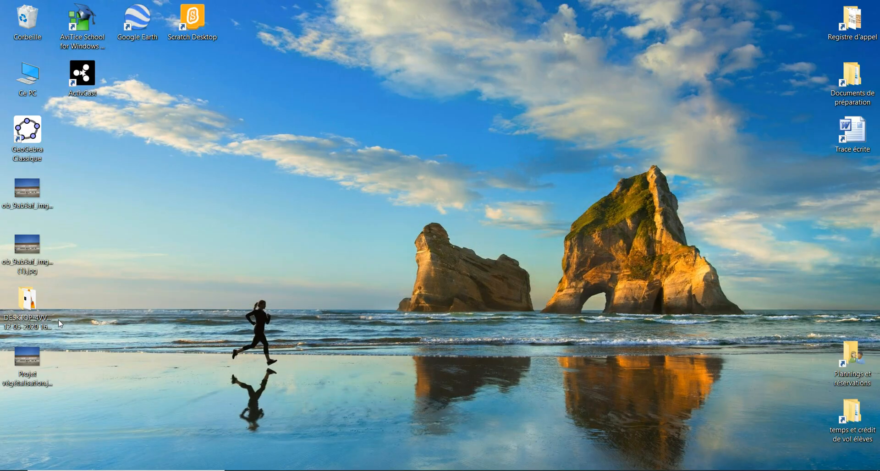
drag(28, 356, 168, 171)
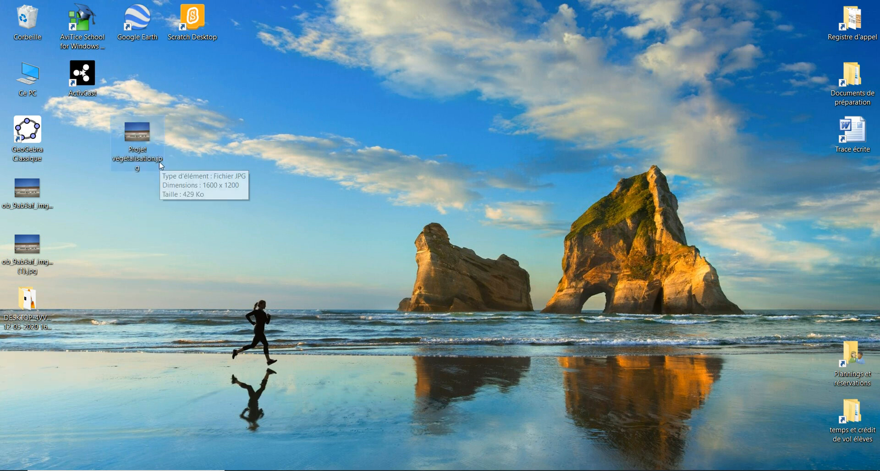